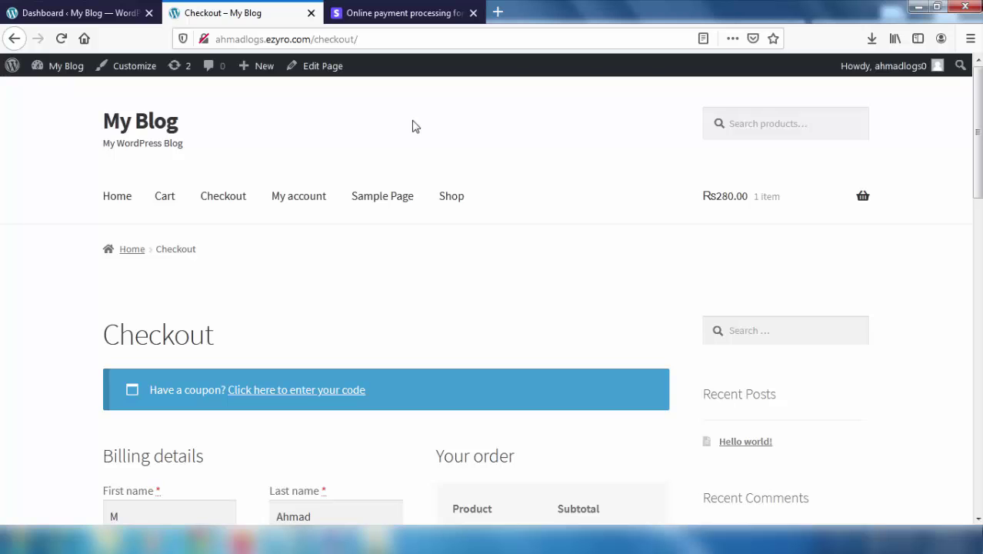
# Review the order summary and the payment method section on the store's checkout page.
pyautogui.scroll(-4, 413, 125)
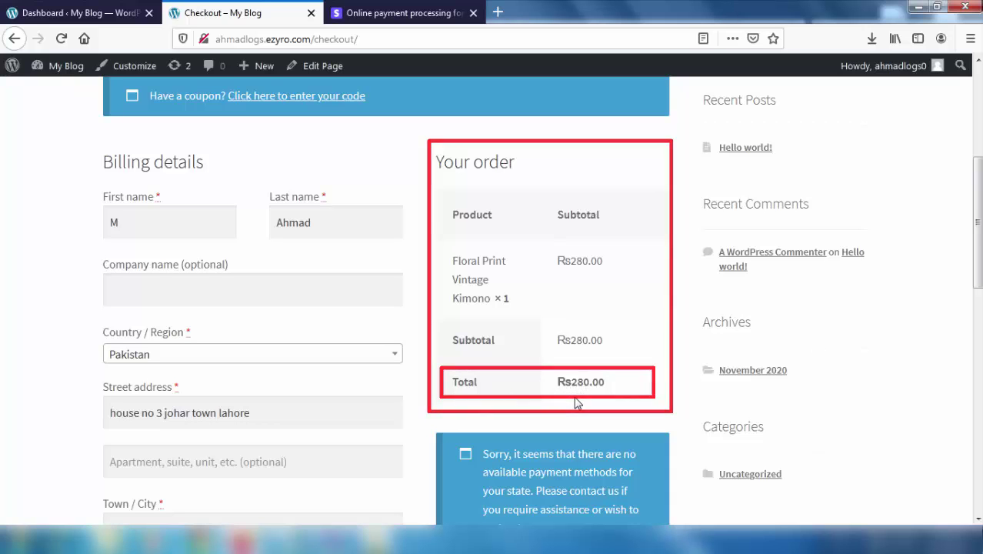
pyautogui.scroll(-2, 578, 403)
pyautogui.scroll(-1, 578, 403)
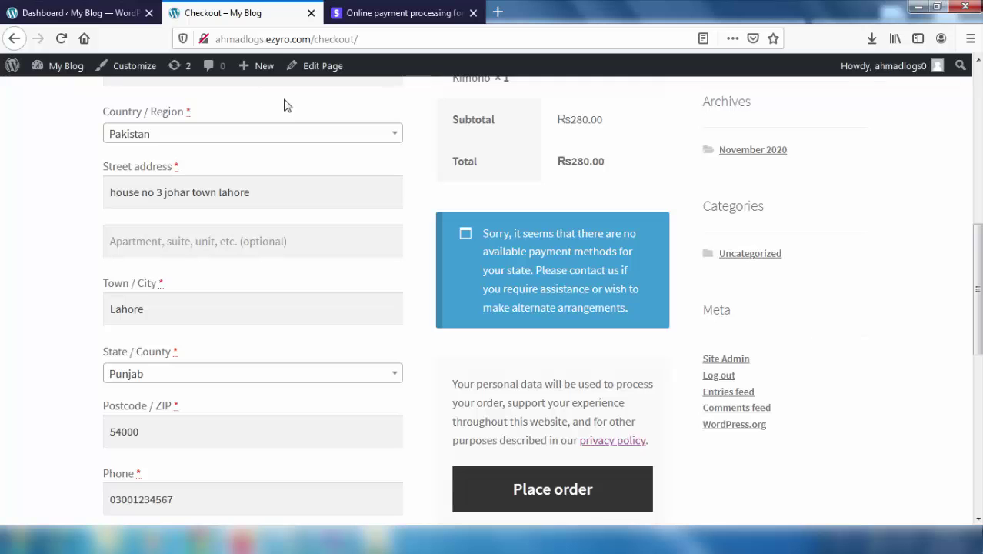
# Open the add-plugin page in the WordPress admin and search for "woocommerce stripe gateway".
pyautogui.click(89, 12)
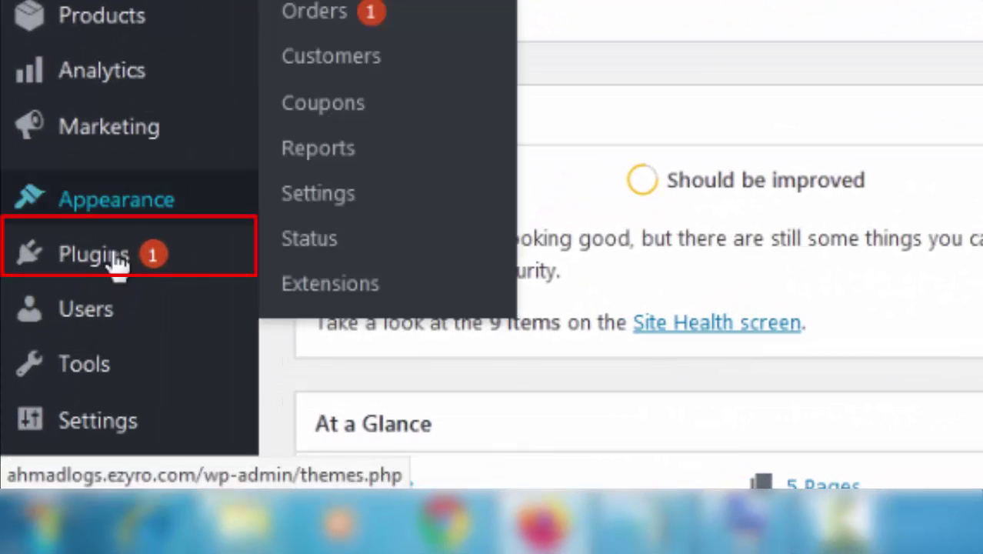
pyautogui.moveTo(115, 266)
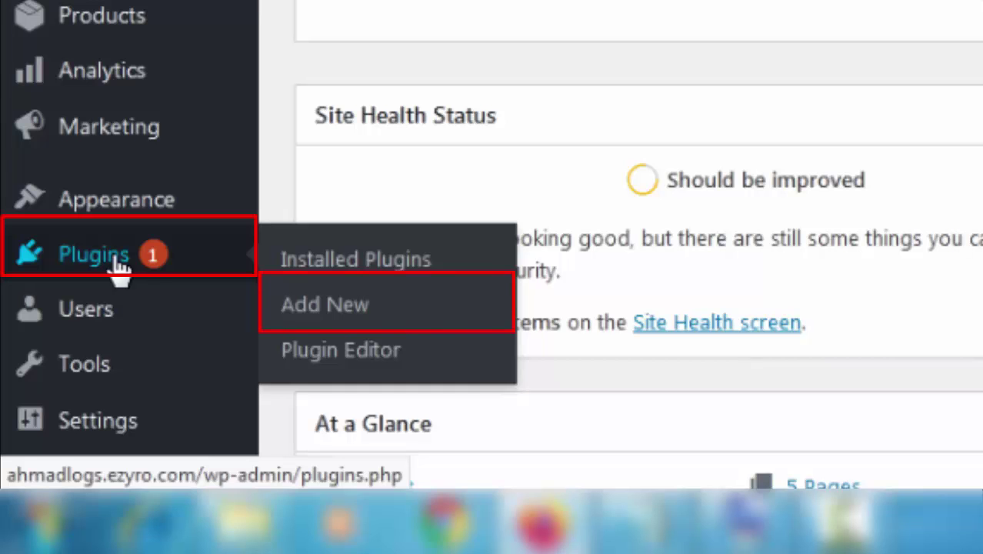
pyautogui.click(312, 307)
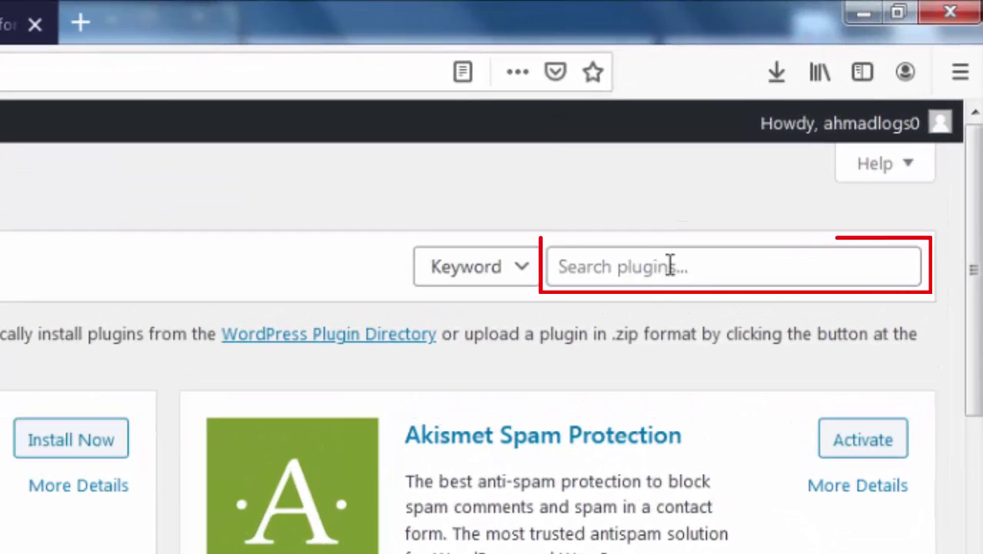
pyautogui.click(670, 266)
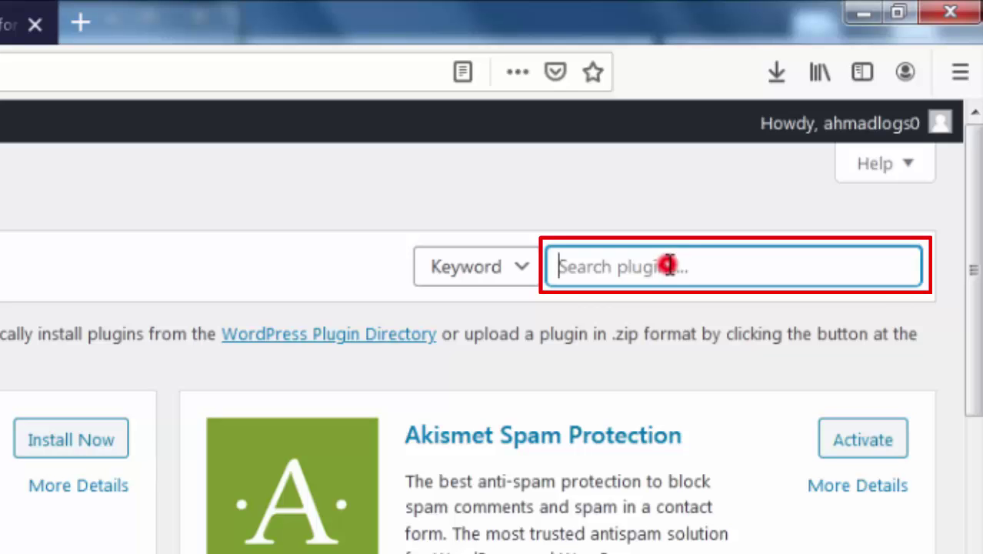
pyautogui.write('woocommerce stripe gateway')
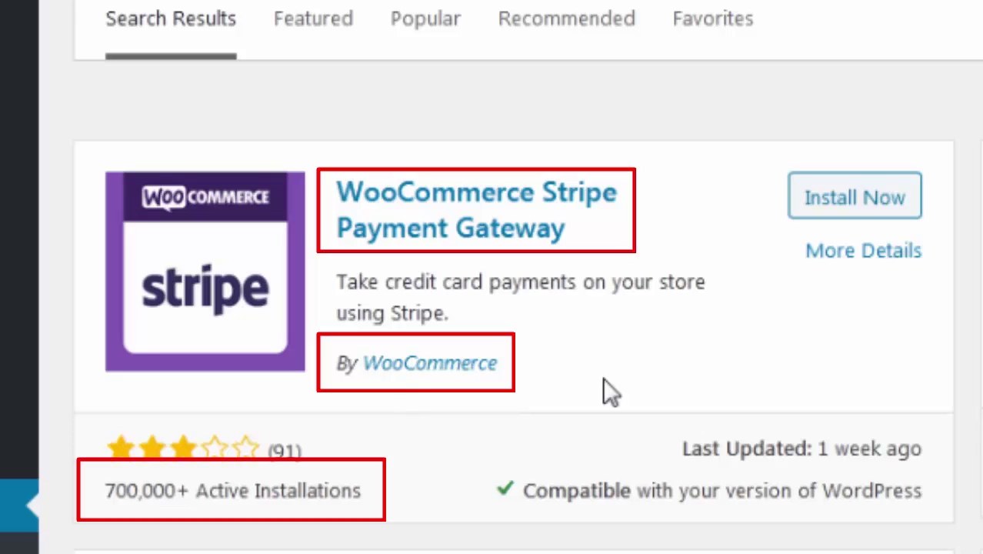
# Install and activate the WooCommerce Stripe Payment Gateway plugin by WooCommerce.
pyautogui.click(852, 221)
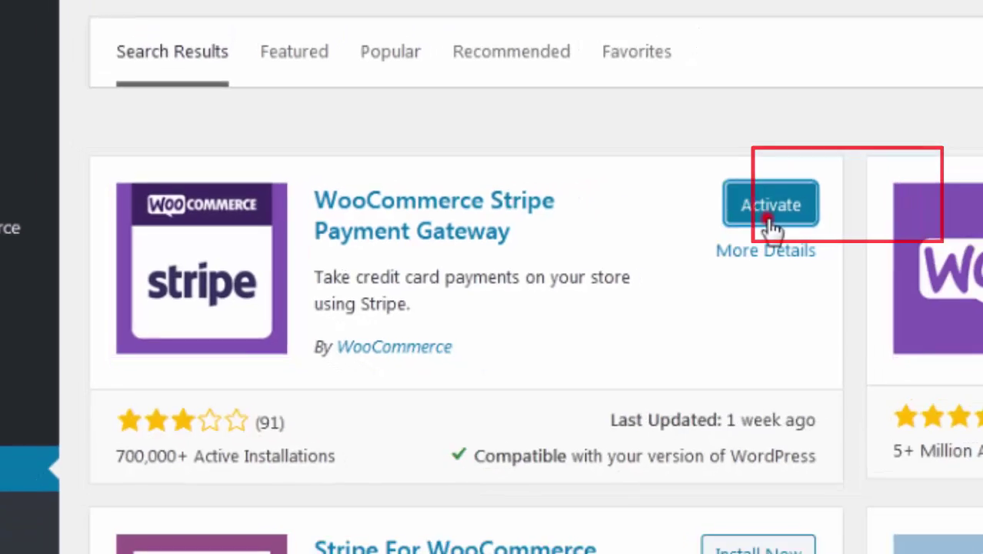
pyautogui.click(867, 213)
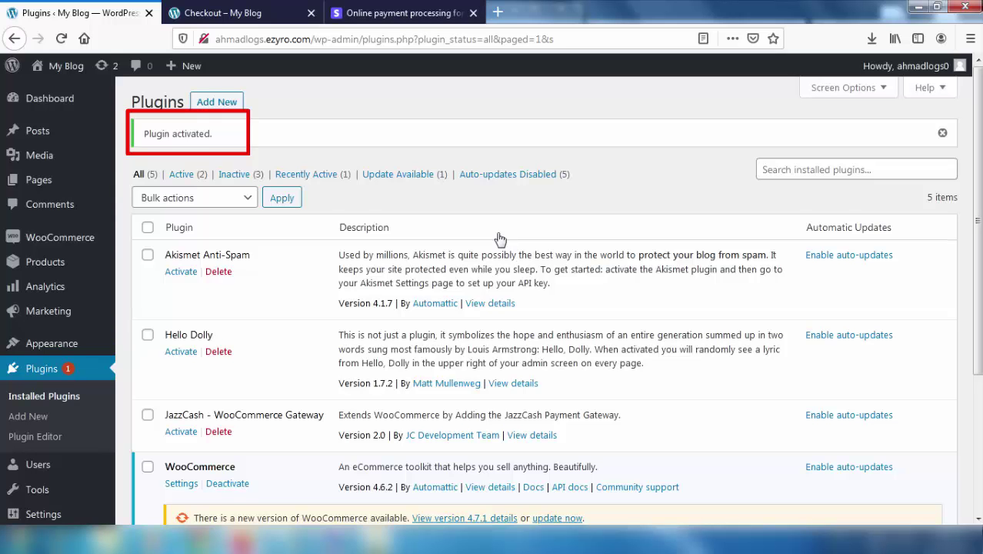
# Open the settings of the WooCommerce Stripe Gateway plugin and enable Stripe as a payment method.
pyautogui.scroll(-3, 500, 239)
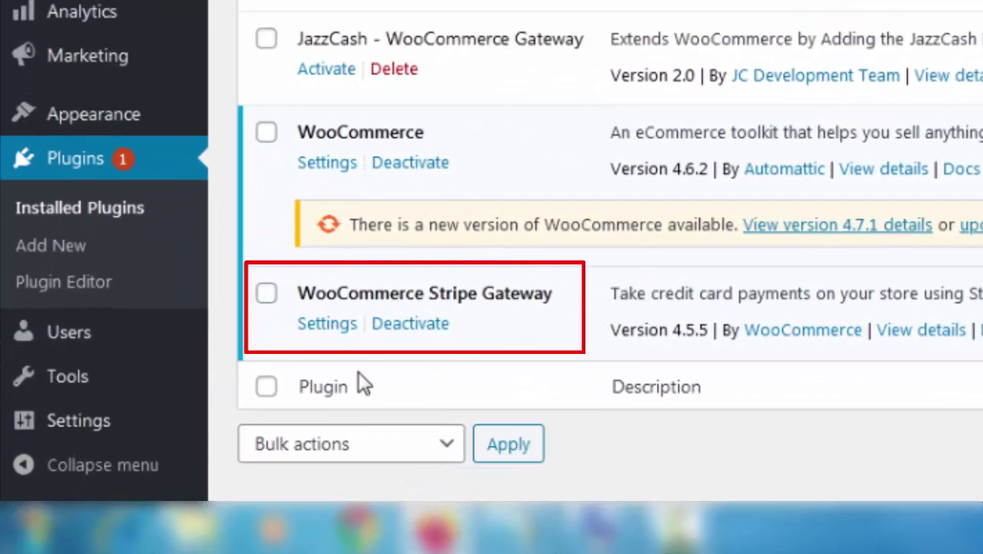
pyautogui.click(339, 329)
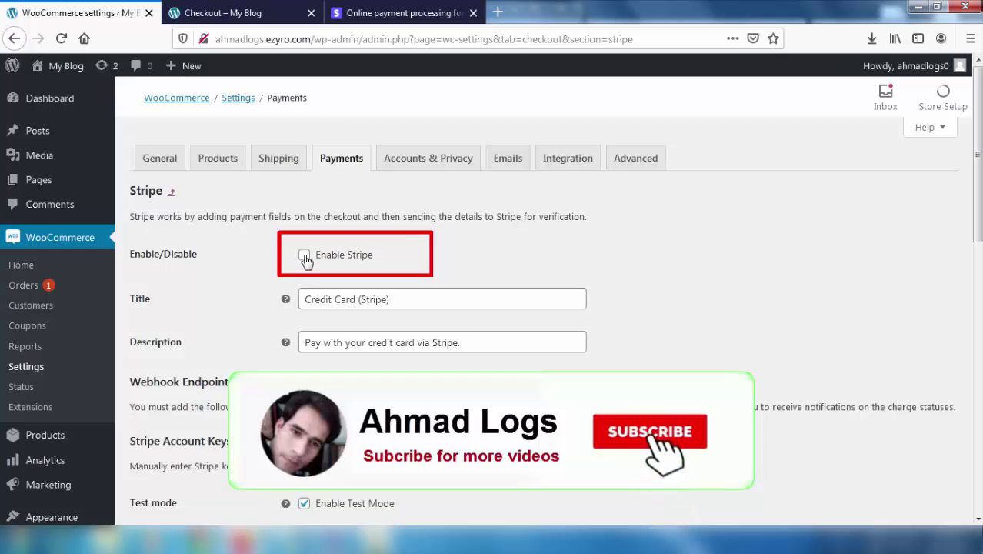
pyautogui.click(305, 257)
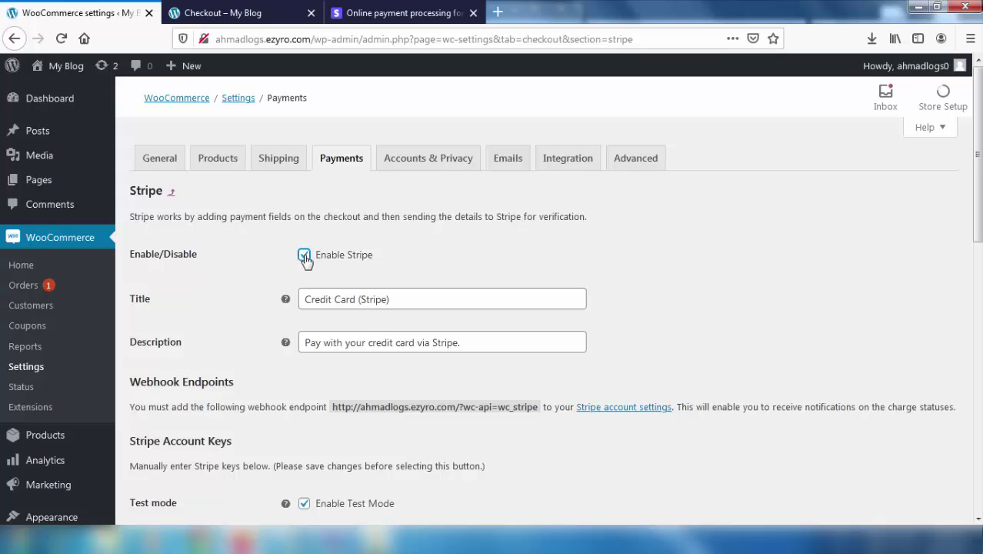
# Switch to the Stripe website and open the developer API keys page in its dashboard.
pyautogui.scroll(-5, 305, 257)
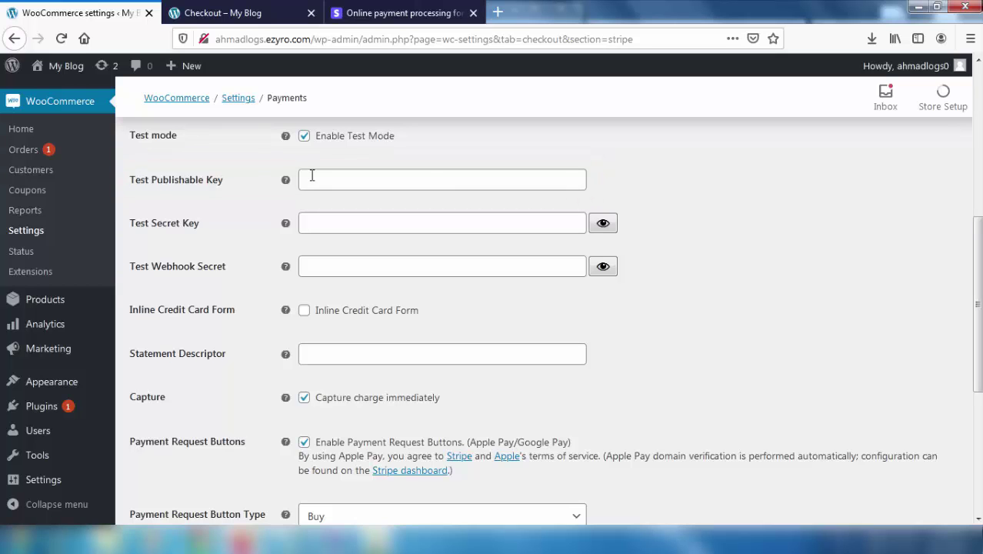
pyautogui.click(362, 8)
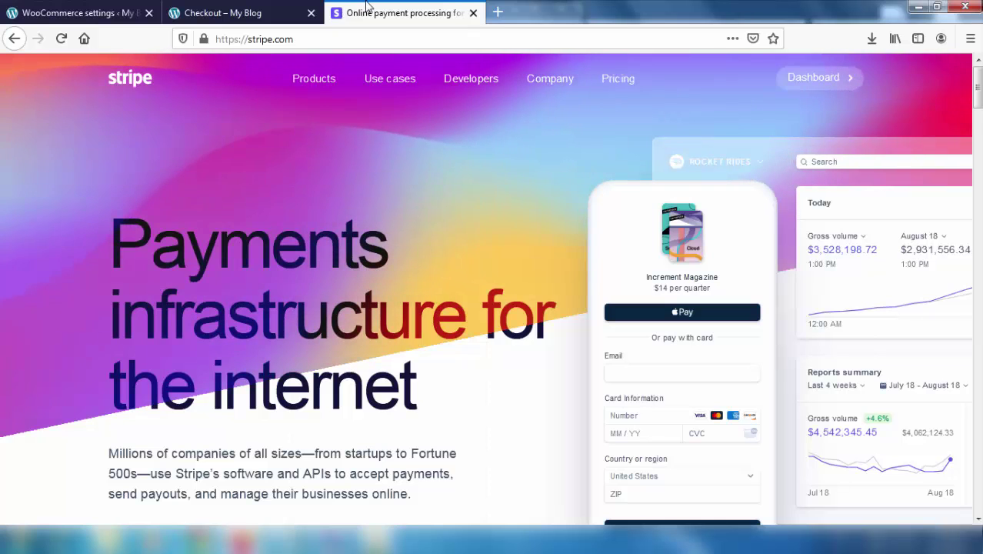
pyautogui.scroll(-3, 392, 311)
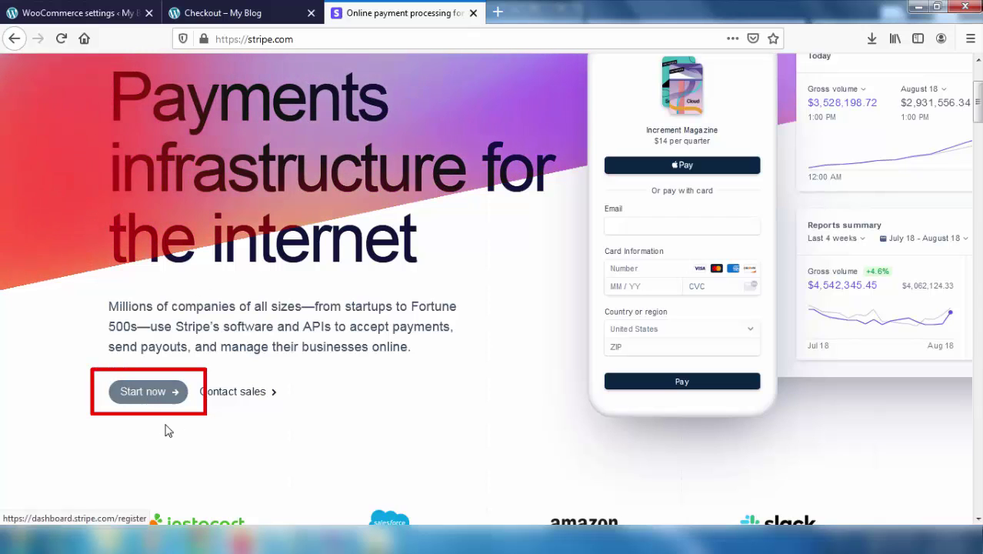
pyautogui.scroll(3, 166, 430)
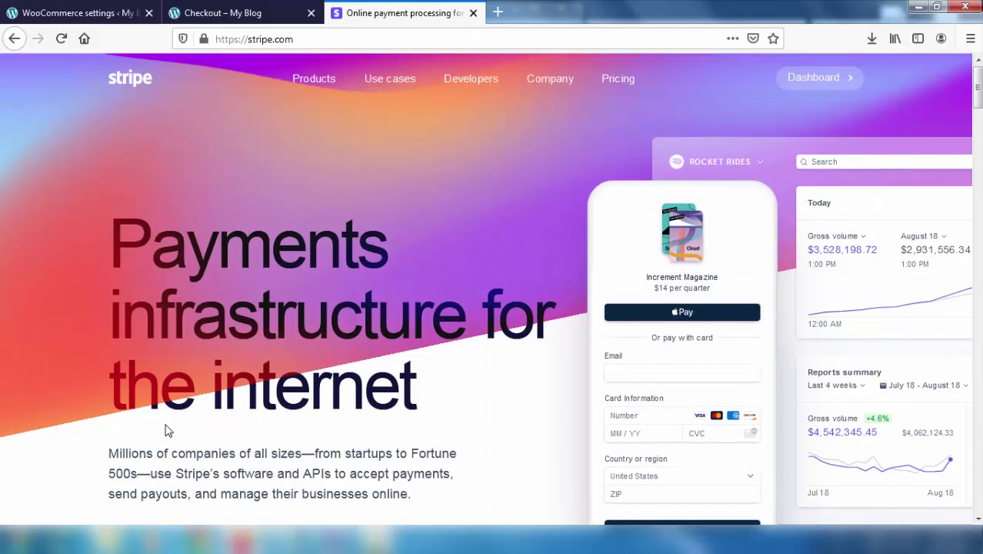
pyautogui.click(809, 77)
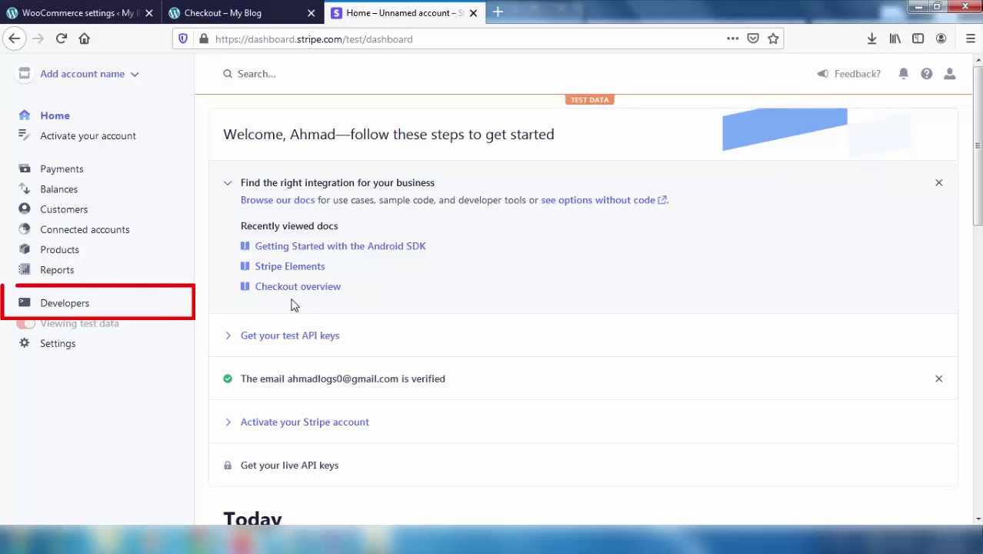
pyautogui.click(65, 306)
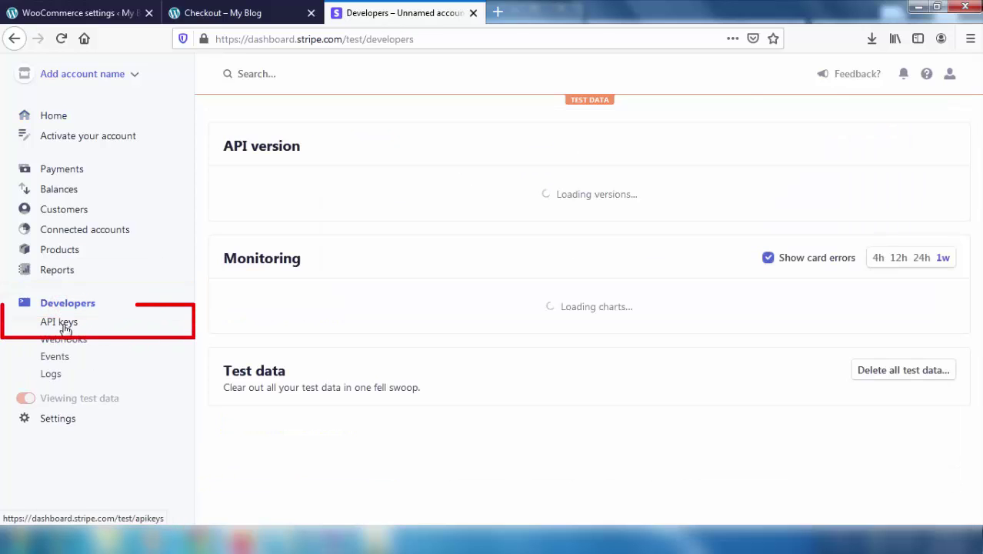
pyautogui.click(61, 323)
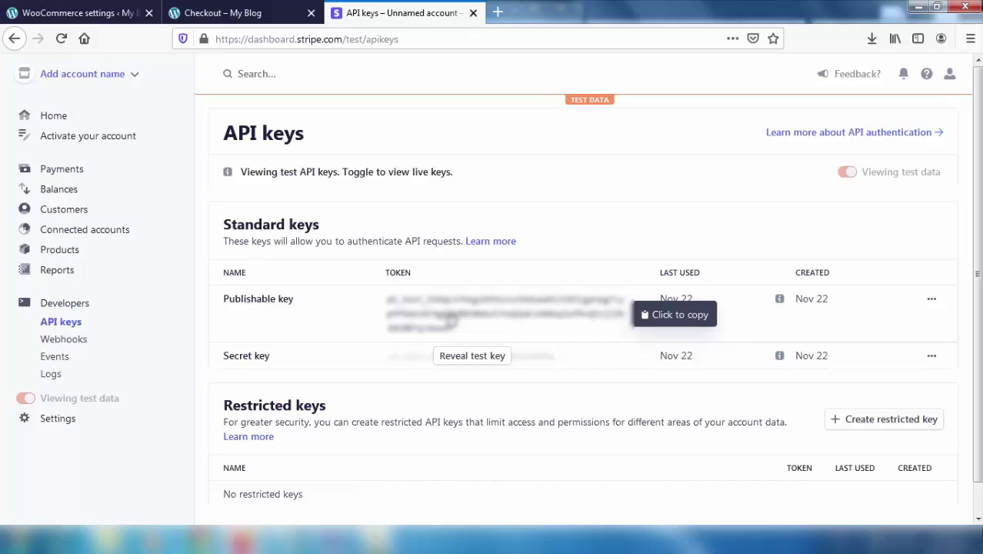
# Copy the publishable key from Stripe and paste it into the Test Publishable Key field of the WooCommerce Stripe settings.
pyautogui.click(449, 317)
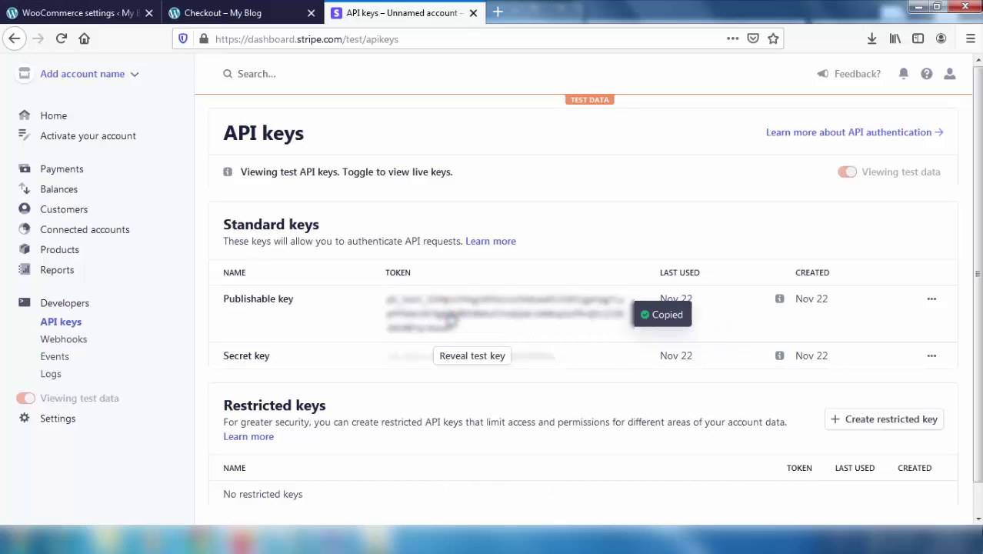
pyautogui.click(46, 11)
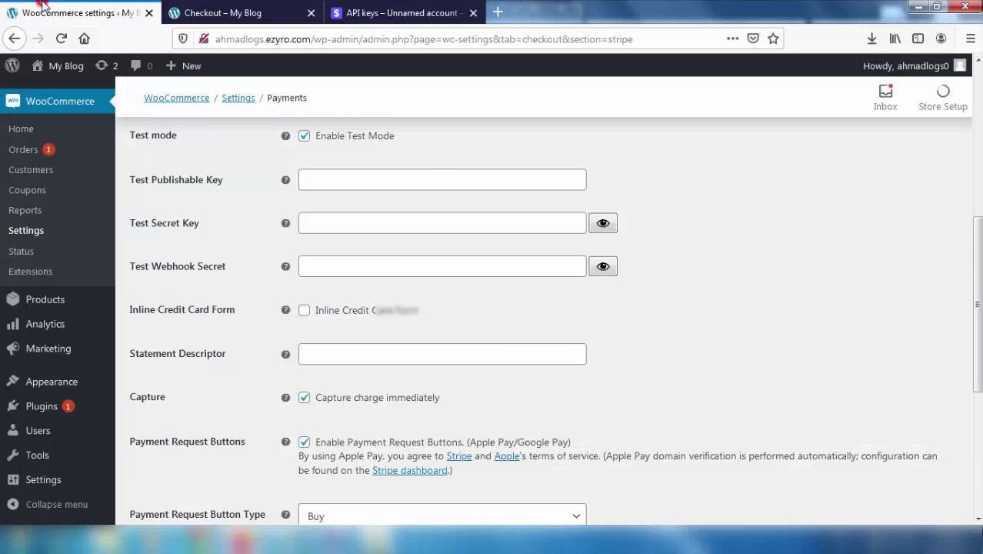
pyautogui.click(396, 180)
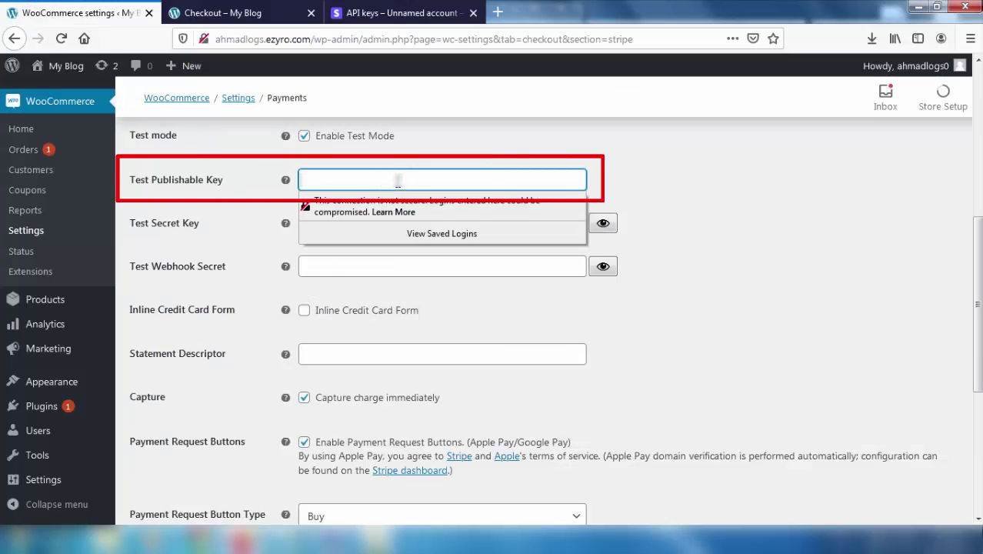
pyautogui.hotkey('ctrl', 'v')
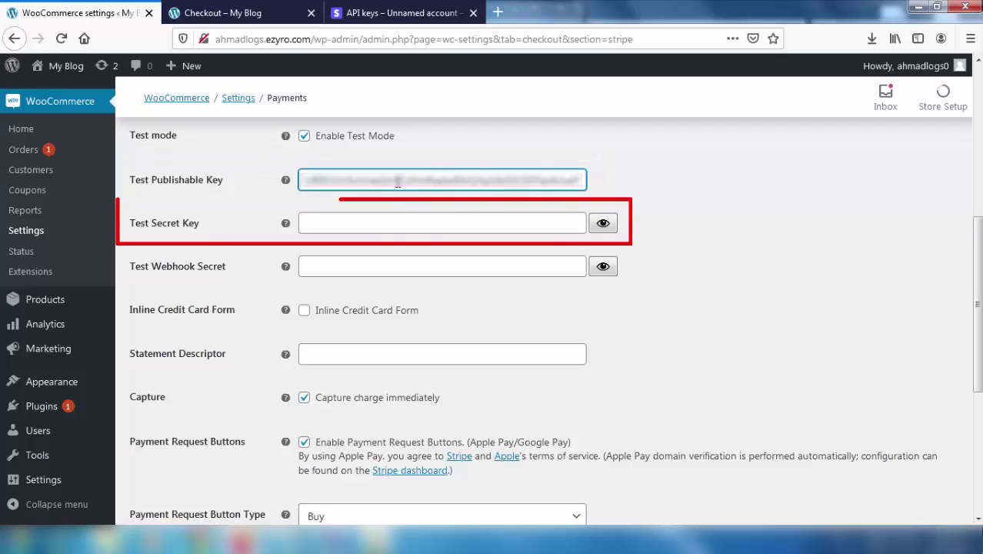
# Reveal and copy the secret test key in Stripe, and paste it into the Test Secret Key field in WooCommerce.
pyautogui.click(401, 13)
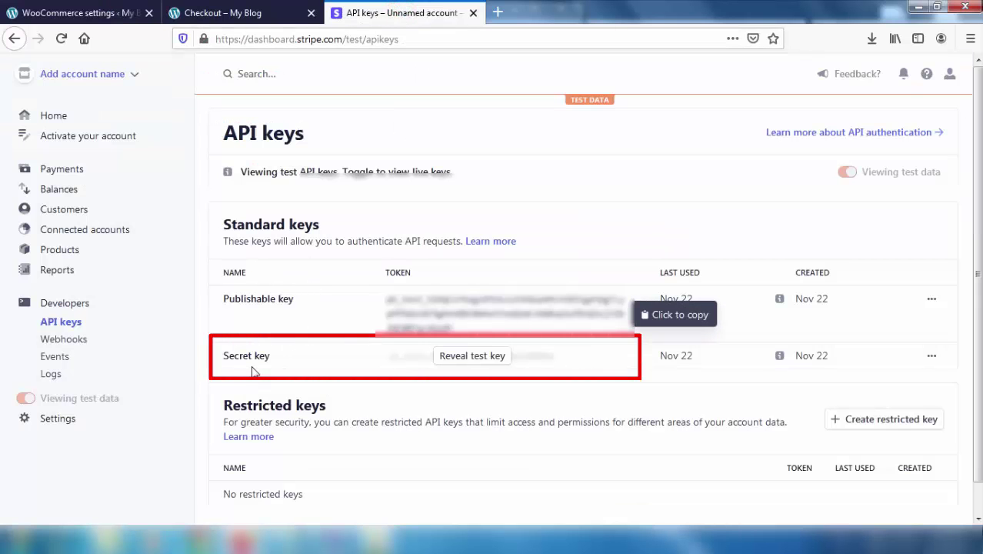
pyautogui.click(473, 358)
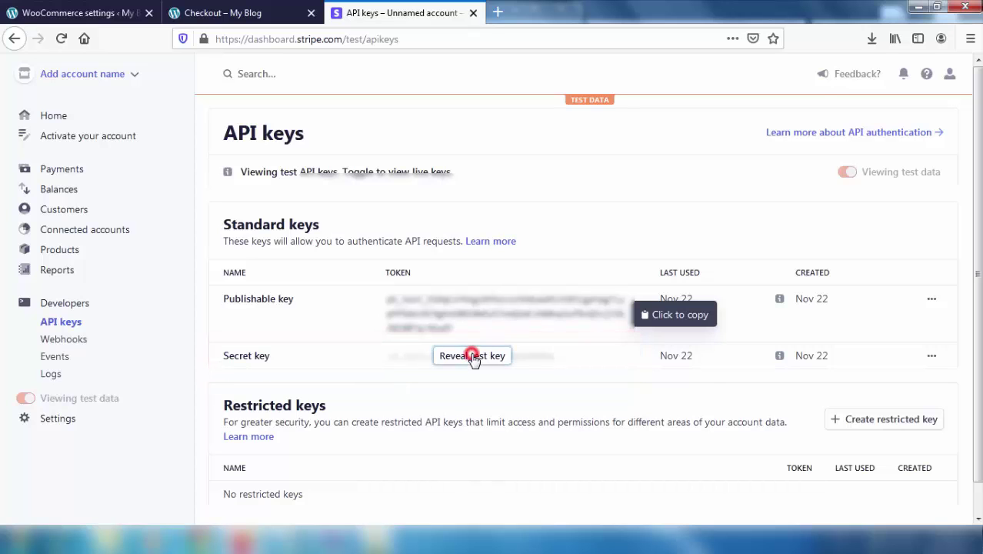
pyautogui.click(468, 355)
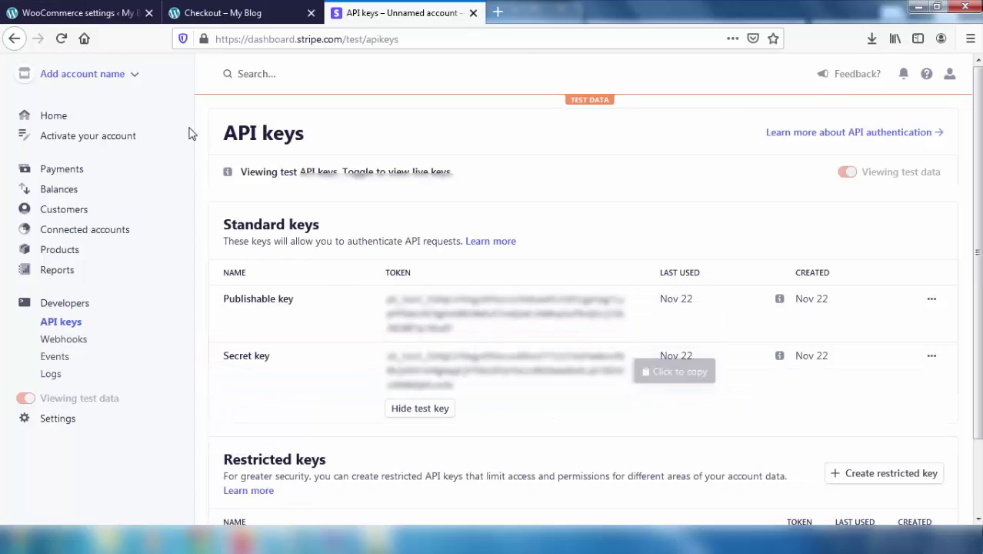
pyautogui.click(93, 8)
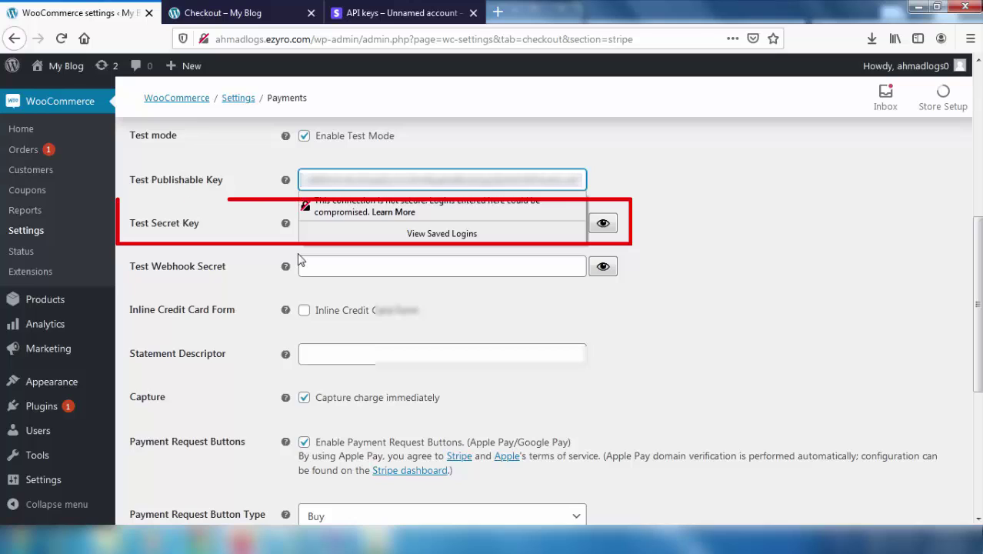
pyautogui.click(343, 225)
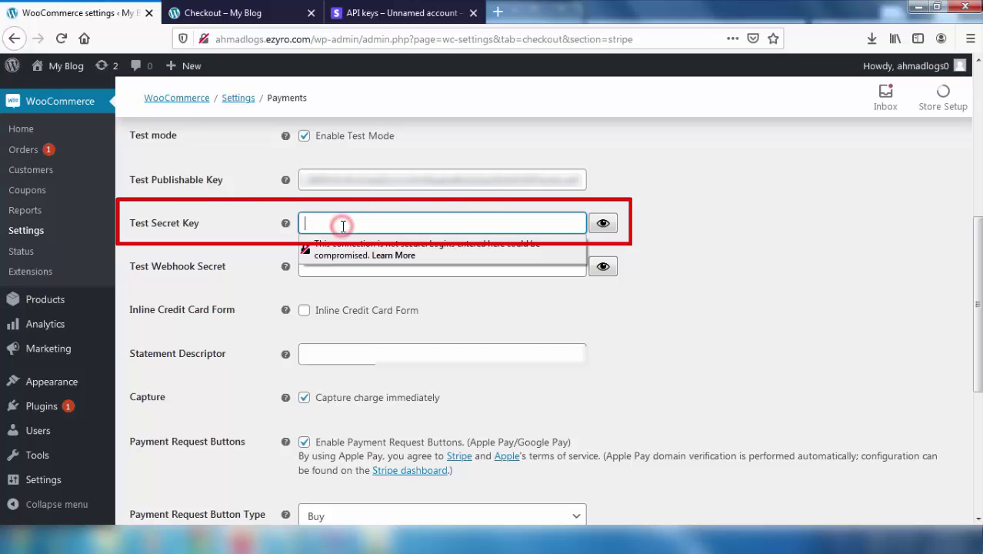
pyautogui.hotkey('ctrl', 'v')
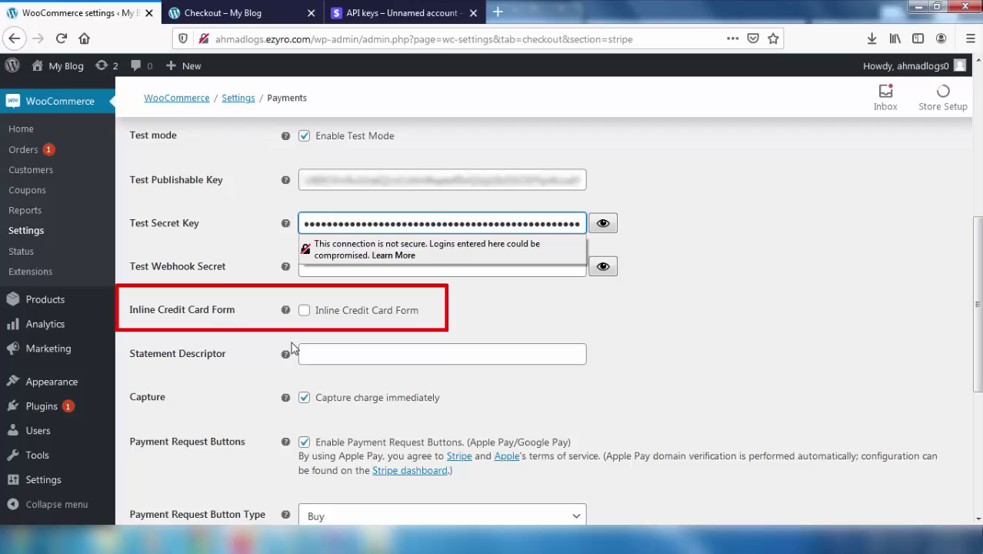
# Enable the inline credit card form, payment via saved cards and debug message logging, and save the Stripe settings.
pyautogui.click(304, 312)
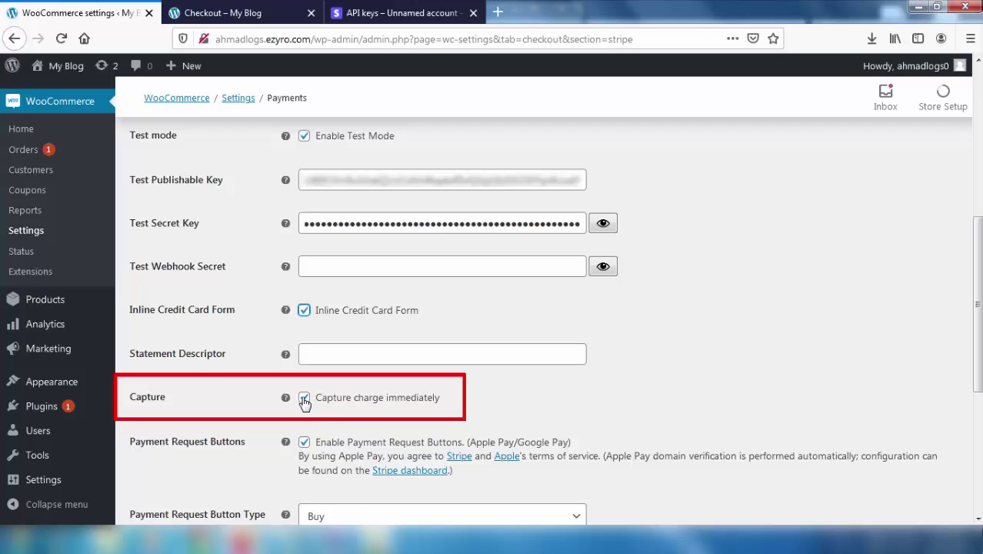
pyautogui.scroll(-4, 308, 412)
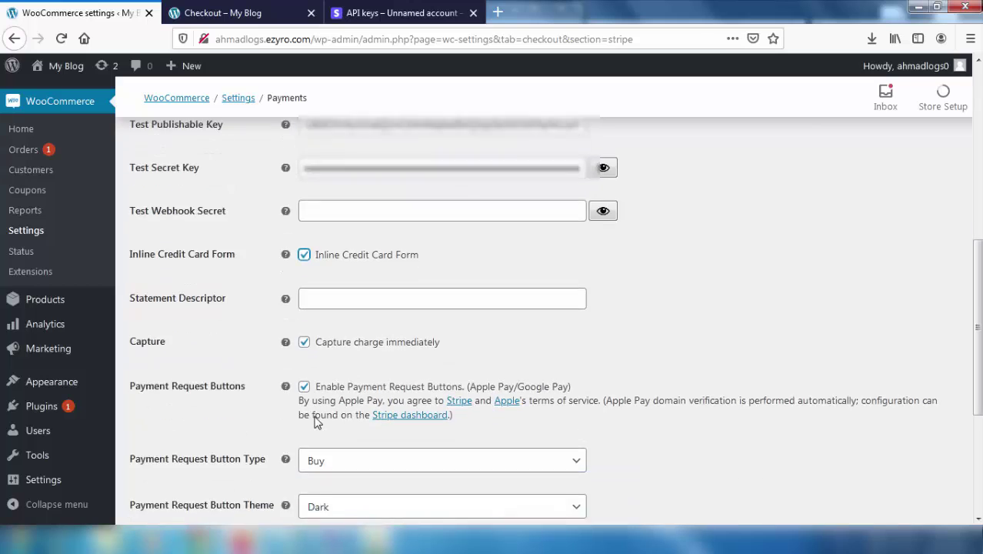
pyautogui.scroll(-4, 316, 421)
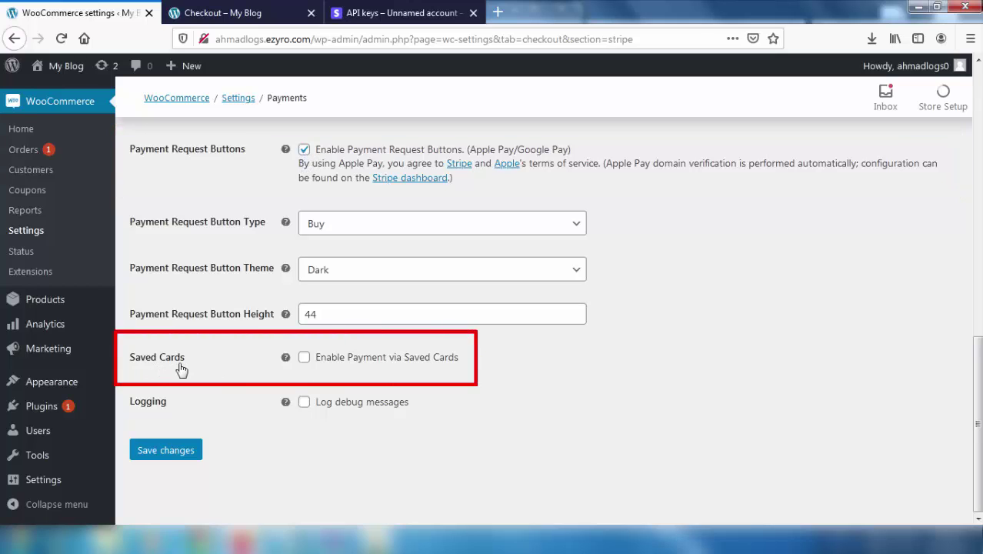
pyautogui.click(305, 358)
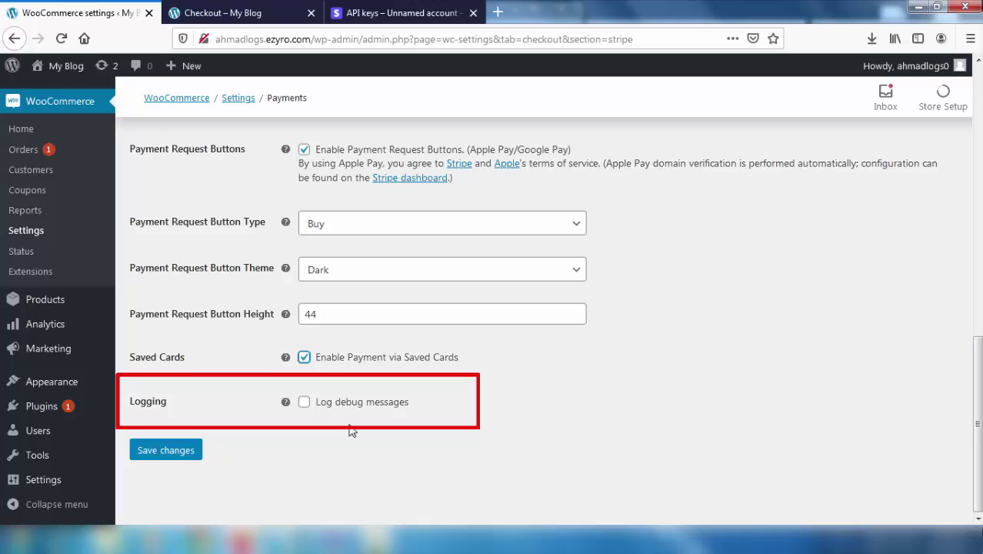
pyautogui.click(305, 403)
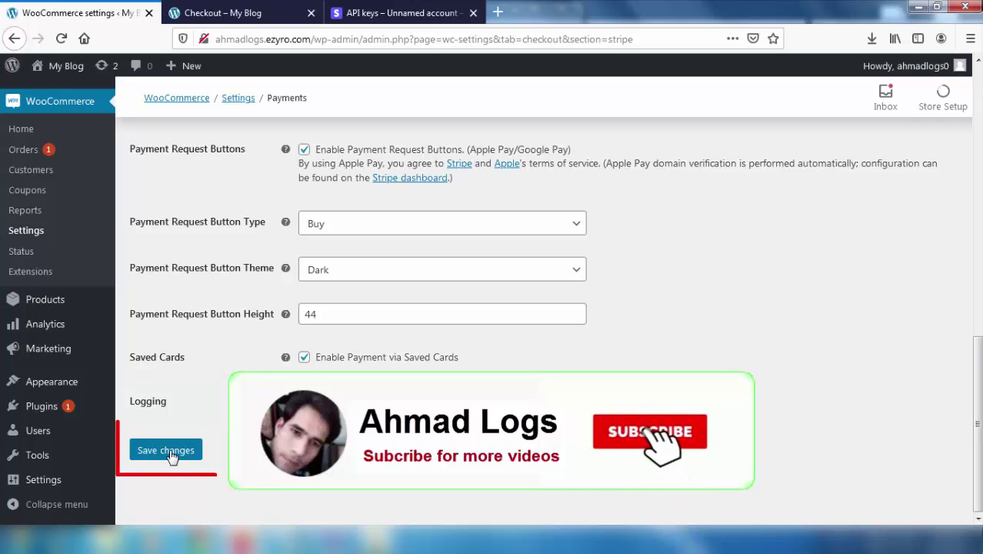
pyautogui.click(166, 451)
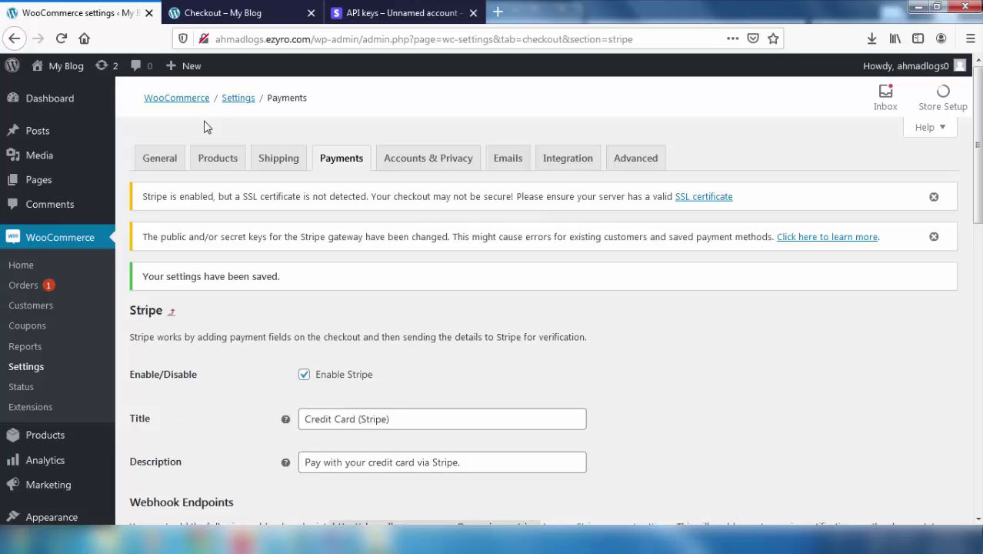
# Reload the store's checkout page and fill the Stripe card form with the supplied test card number, an expiry date and a CVC.
pyautogui.click(235, 10)
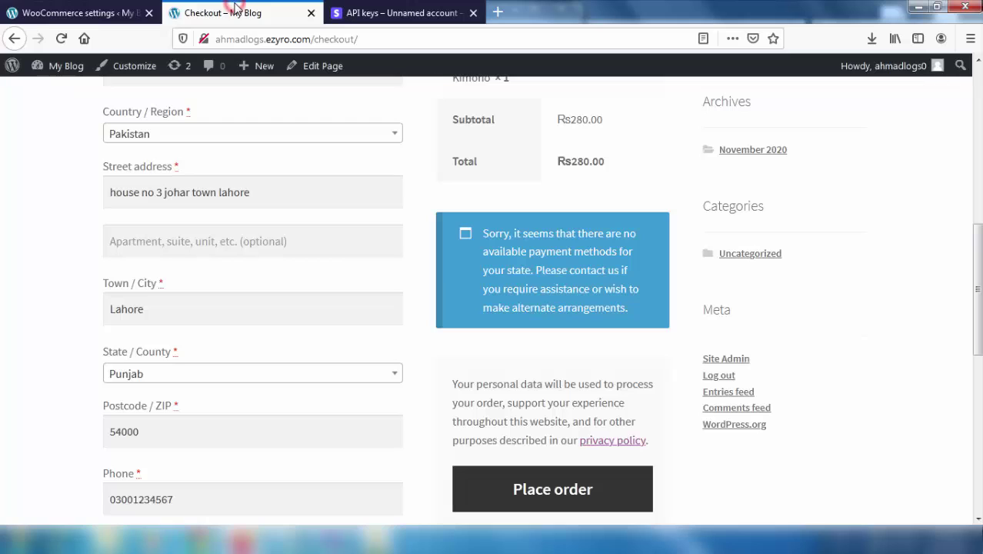
pyautogui.click(62, 40)
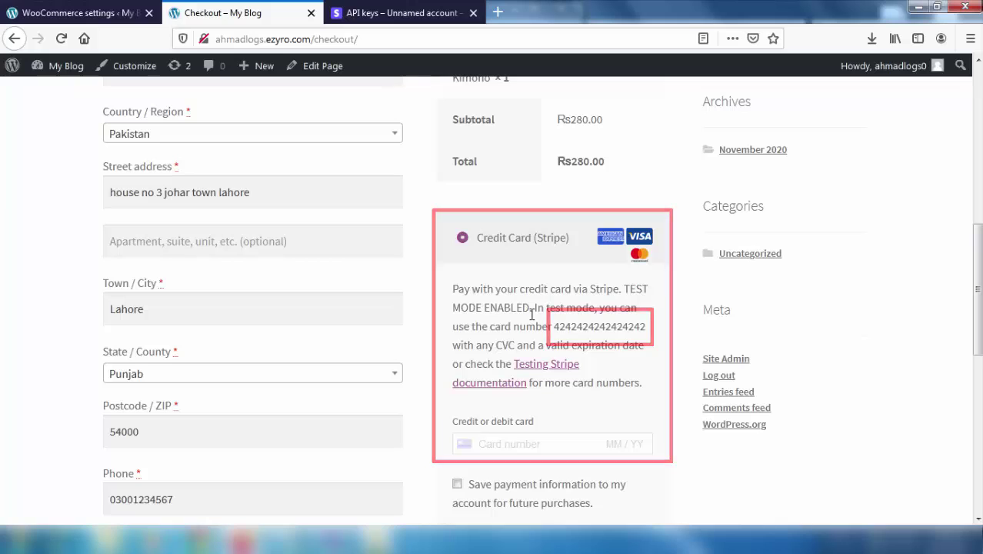
pyautogui.doubleClick(554, 326)
pyautogui.scroll(-3, 566, 225)
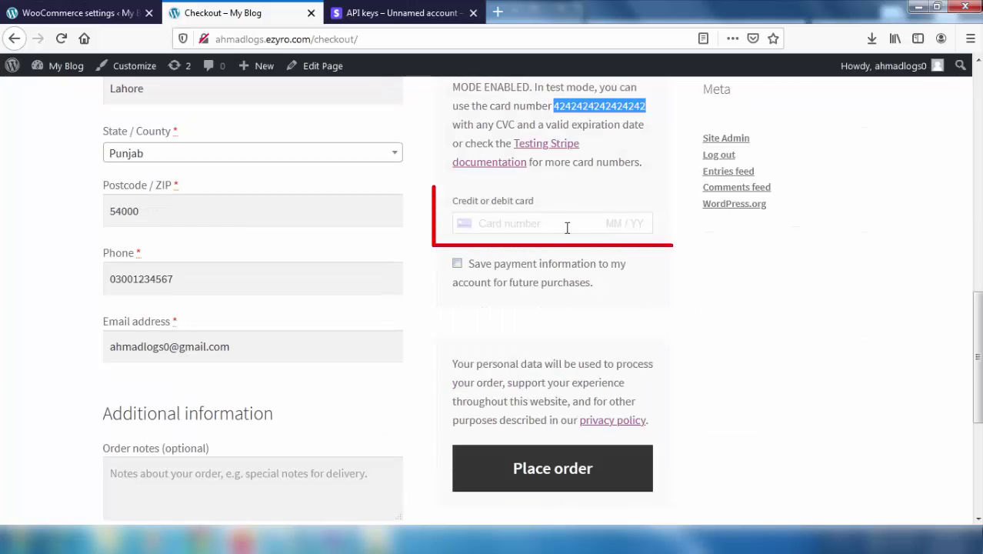
pyautogui.click(565, 223)
pyautogui.hotkey('ctrl', 'v')
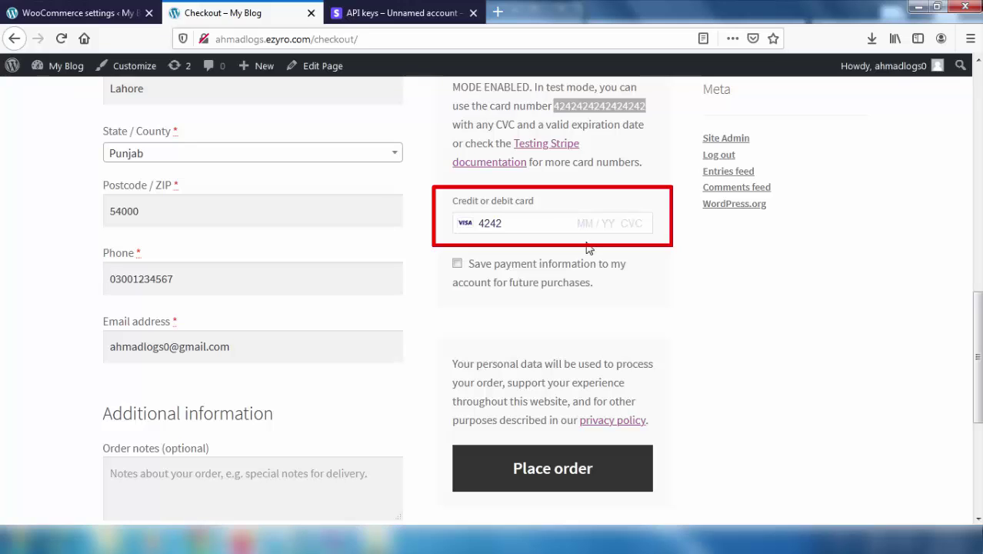
pyautogui.write('02 / 21 123')
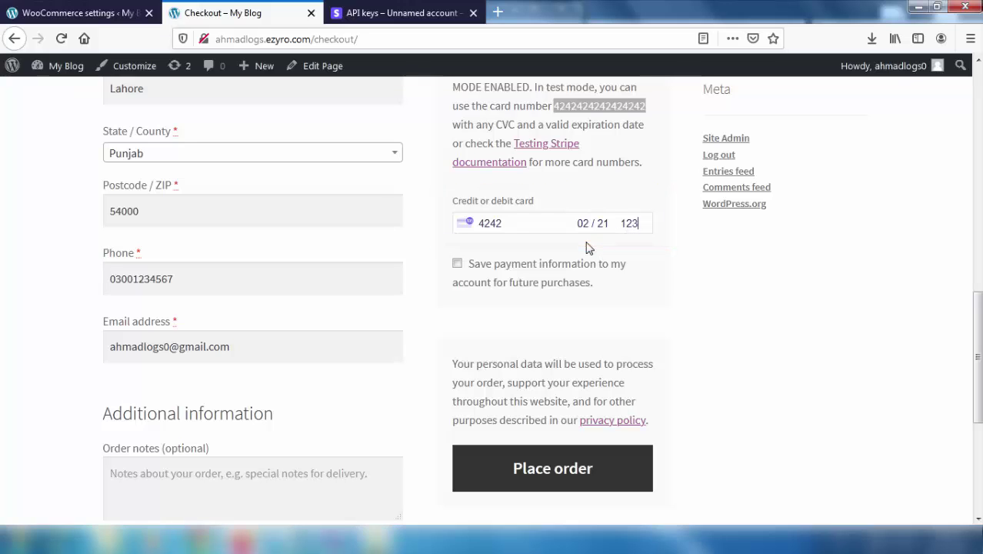
# Place the order with the Stripe card payment and review the order details down to the billing address.
pyautogui.click(548, 466)
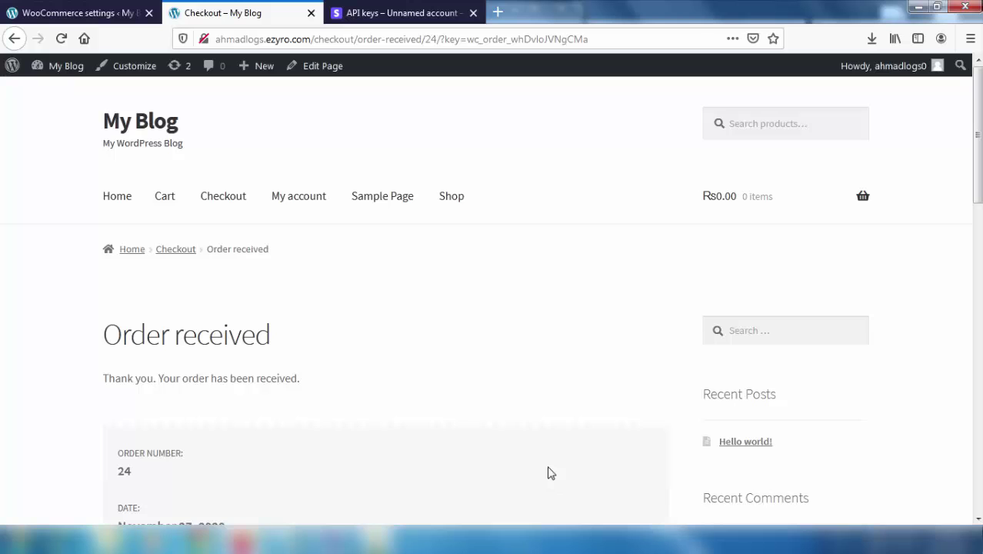
pyautogui.scroll(-5, 551, 473)
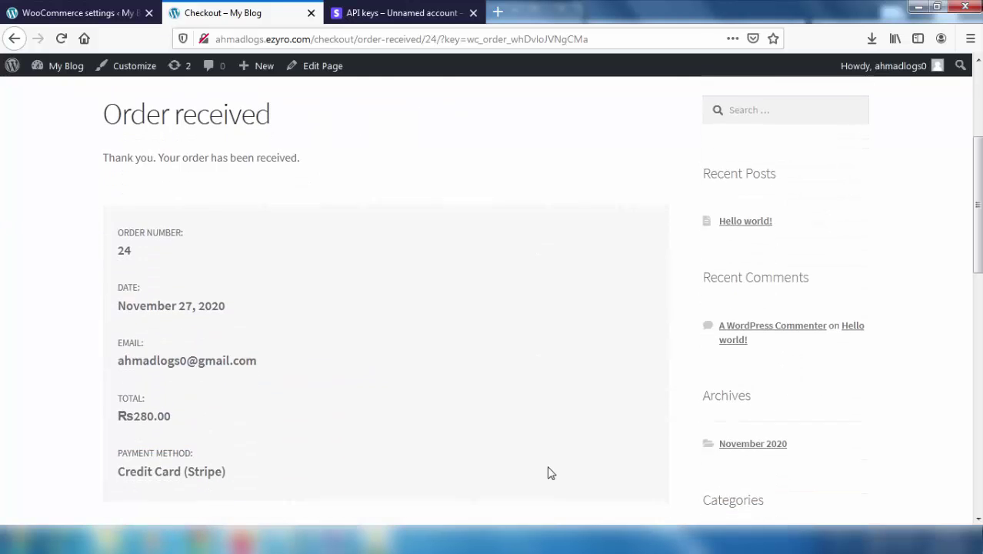
pyautogui.scroll(-5, 551, 473)
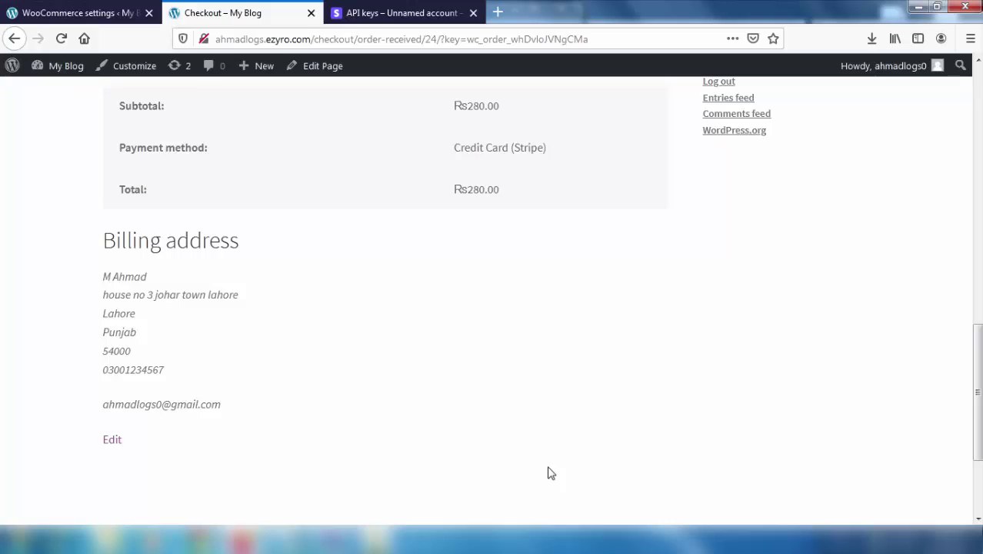
# Switch to the Stripe dashboard and open the list of succeeded test payments to check the order's payment.
pyautogui.click(410, 15)
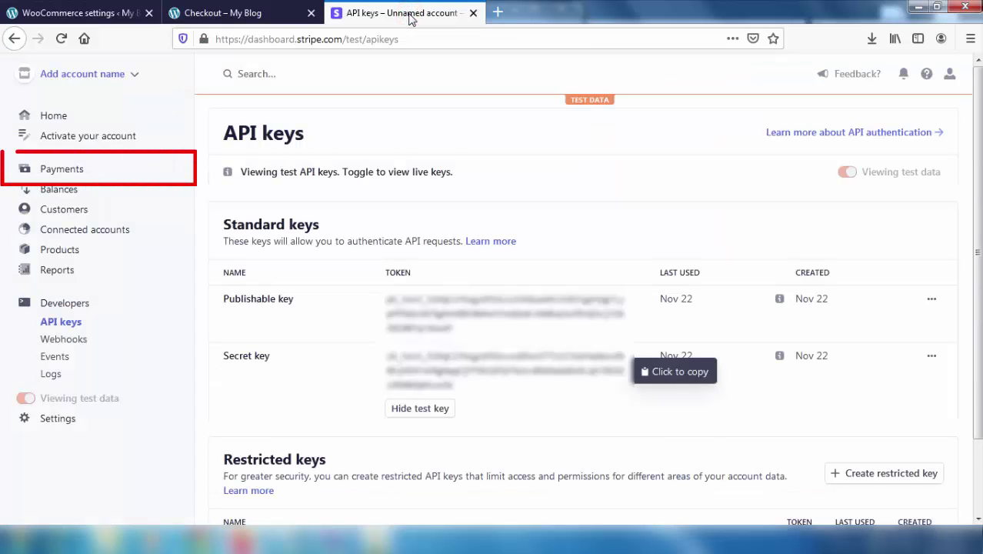
pyautogui.click(72, 173)
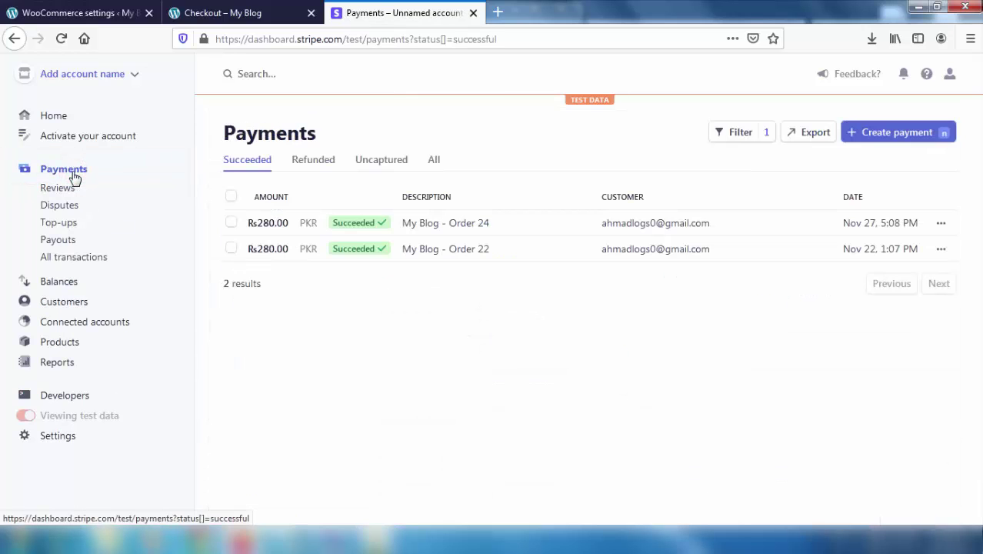